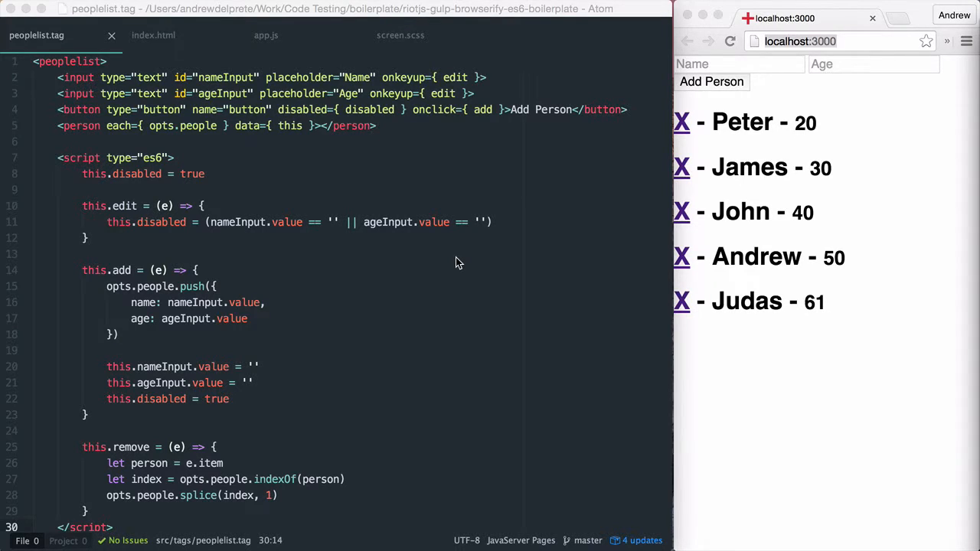
{"action": "scroll", "coordinate": [456, 257], "scroll_direction": "down", "scroll_amount": 3}
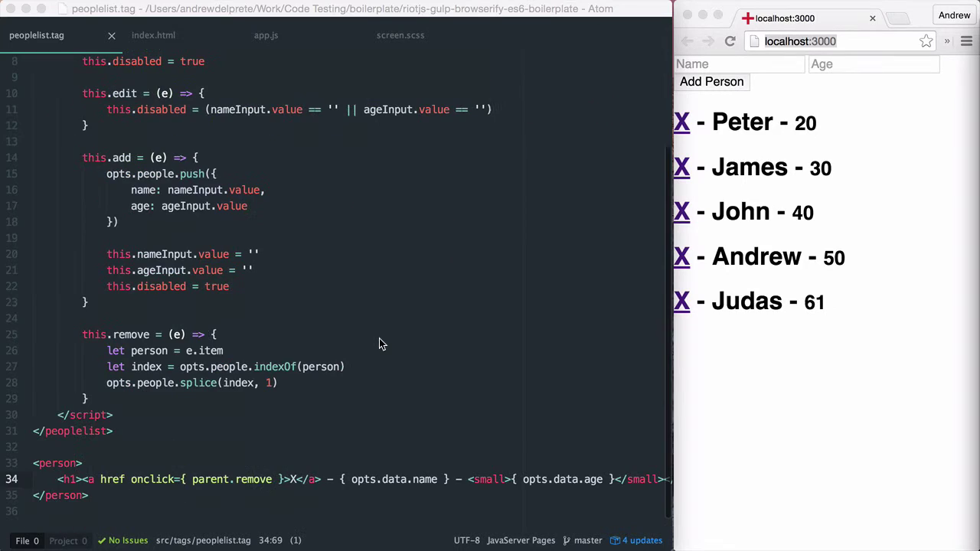
Step: Append .toUpperCase() to opts.data.name on line 34 and save to preview uppercase names
{"action": "left_click", "coordinate": [360, 480]}
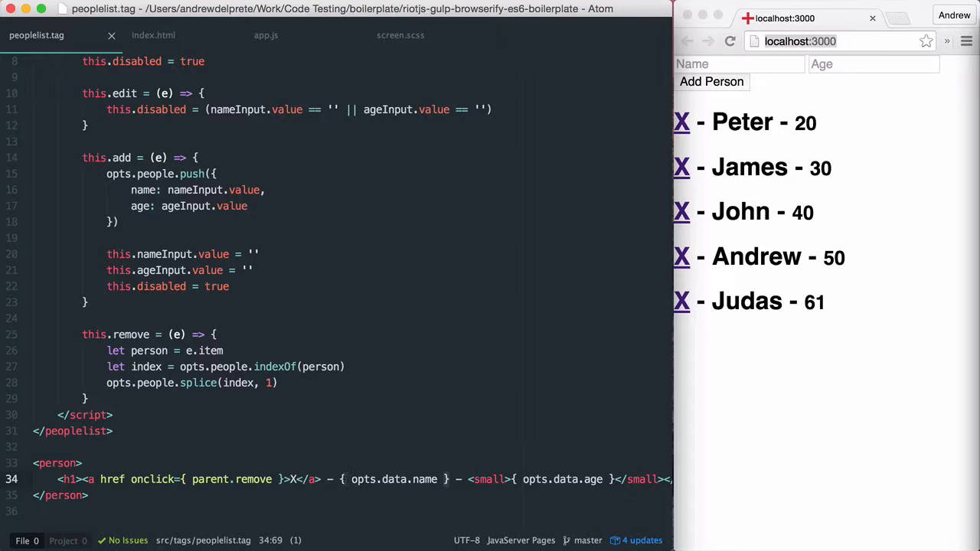
{"action": "left_click", "coordinate": [342, 480]}
{"action": "left_click", "coordinate": [450, 480]}
{"action": "double_click", "coordinate": [428, 480]}
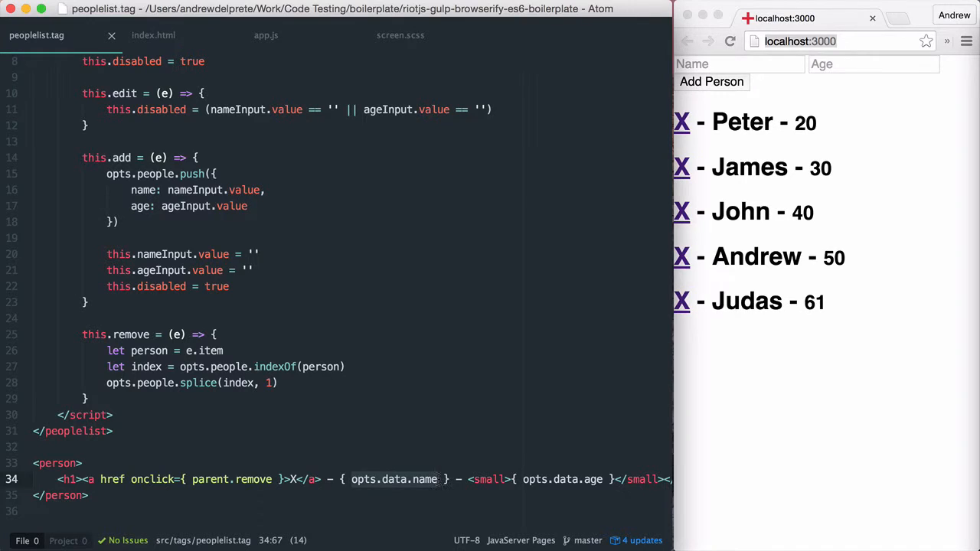
{"action": "left_click", "coordinate": [439, 482]}
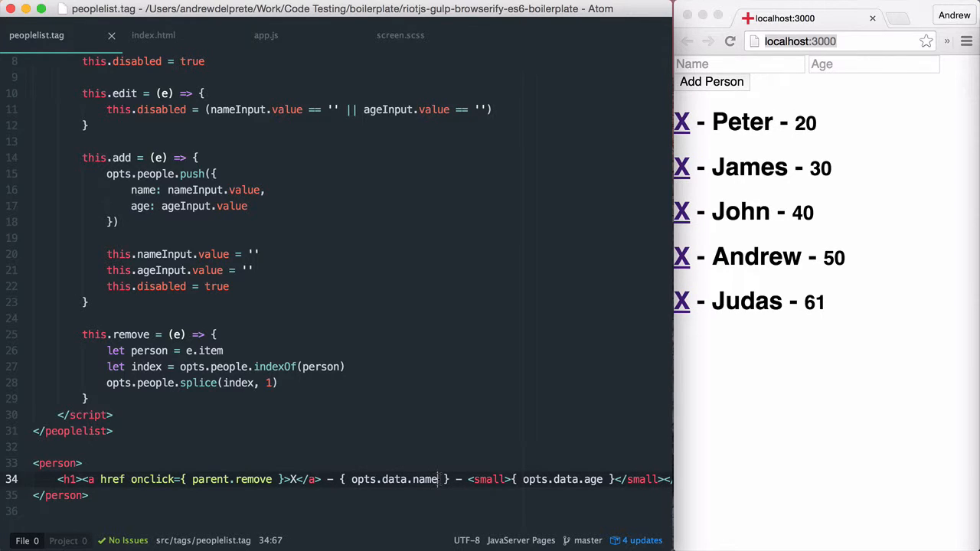
{"action": "type", "text": ".toUpper"}
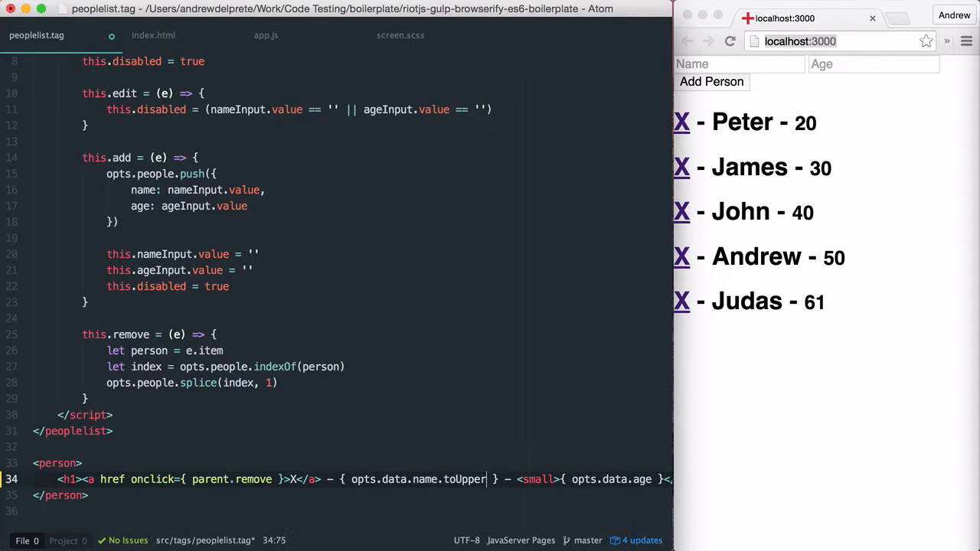
{"action": "type", "text": "Case()"}
{"action": "key", "text": "super+s"}
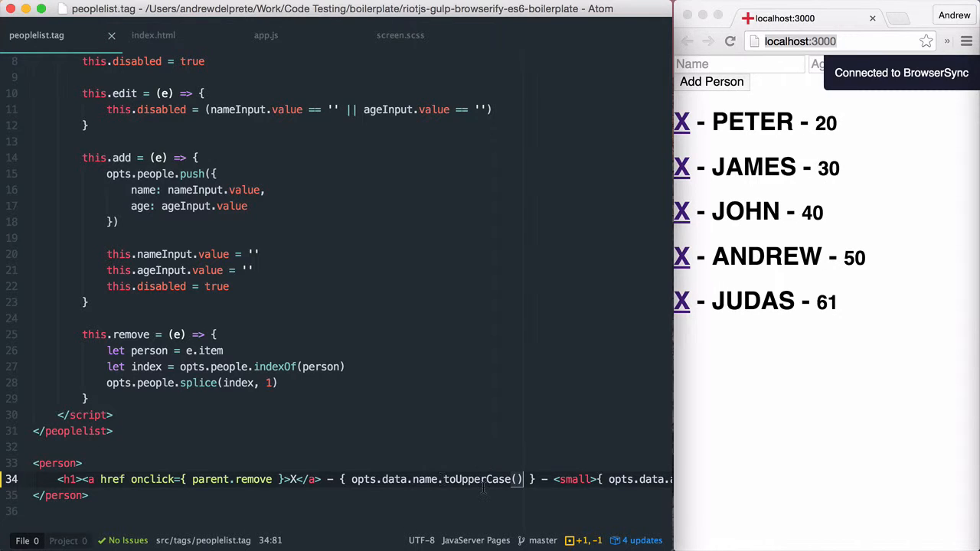
Step: Multiply opts.data.age by 2, save to preview, then undo both the doubling and the uppercasing
{"action": "left_click", "coordinate": [671, 479]}
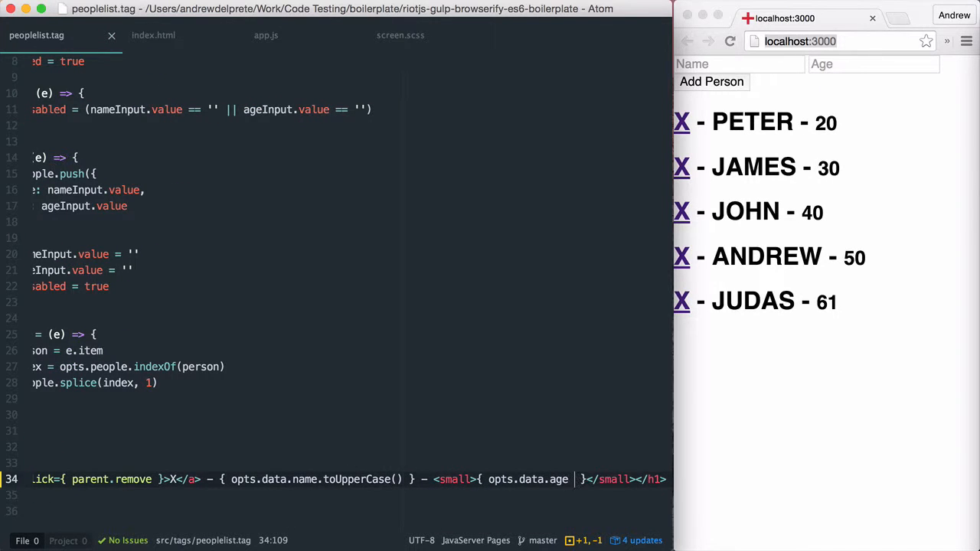
{"action": "type", "text": "* 2"}
{"action": "key", "text": "super+s"}
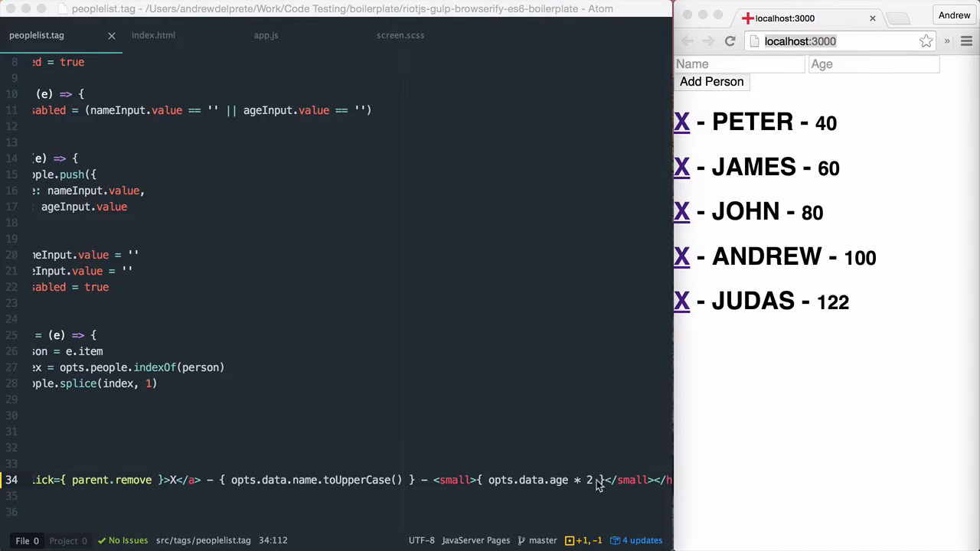
{"action": "key", "text": "BackSpace"}
{"action": "key", "text": "BackSpace"}
{"action": "key", "text": "BackSpace"}
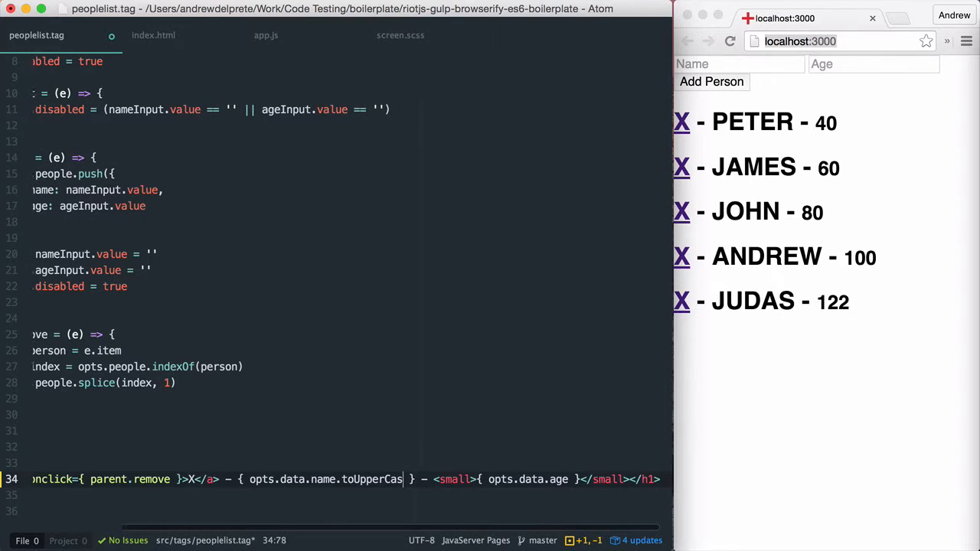
{"action": "key", "text": "BackSpace"}
{"action": "key", "text": "BackSpace"}
{"action": "key", "text": "BackSpace"}
{"action": "key", "text": "BackSpace"}
{"action": "key", "text": "BackSpace"}
{"action": "key", "text": "BackSpace"}
{"action": "key", "text": "BackSpace"}
{"action": "key", "text": "BackSpace"}
{"action": "key", "text": "BackSpace"}
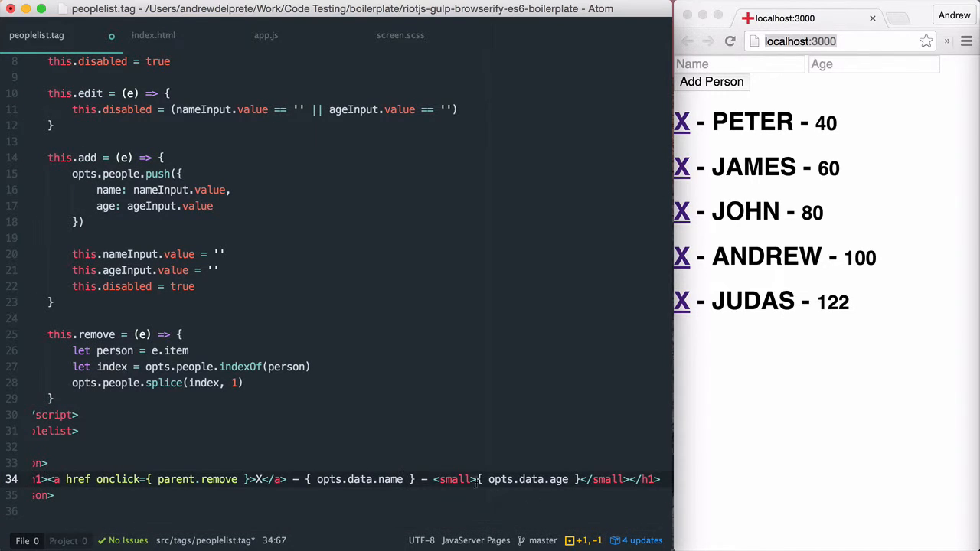
Step: Bind class={ red: oldFarts(opts.data.age) } on the <small> age element and save
{"action": "left_click", "coordinate": [470, 479]}
{"action": "type", "text": "class"}
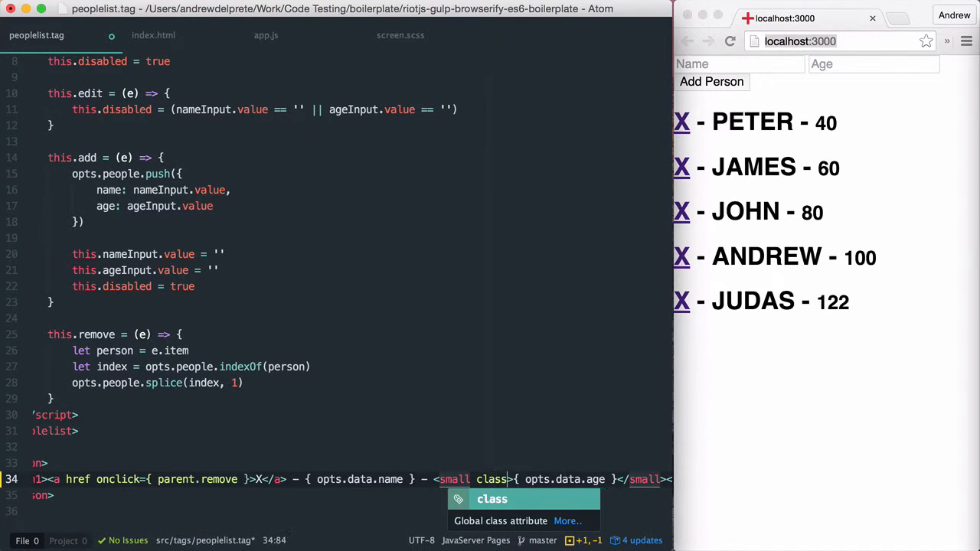
{"action": "type", "text": "={}"}
{"action": "key", "text": "Left"}
{"action": "key", "text": "super+s"}
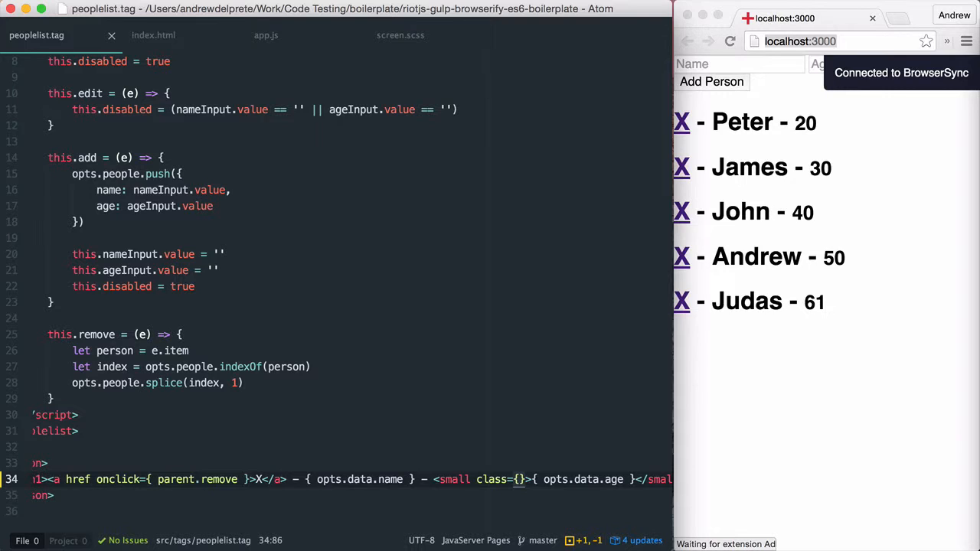
{"action": "type", "text": "red:"}
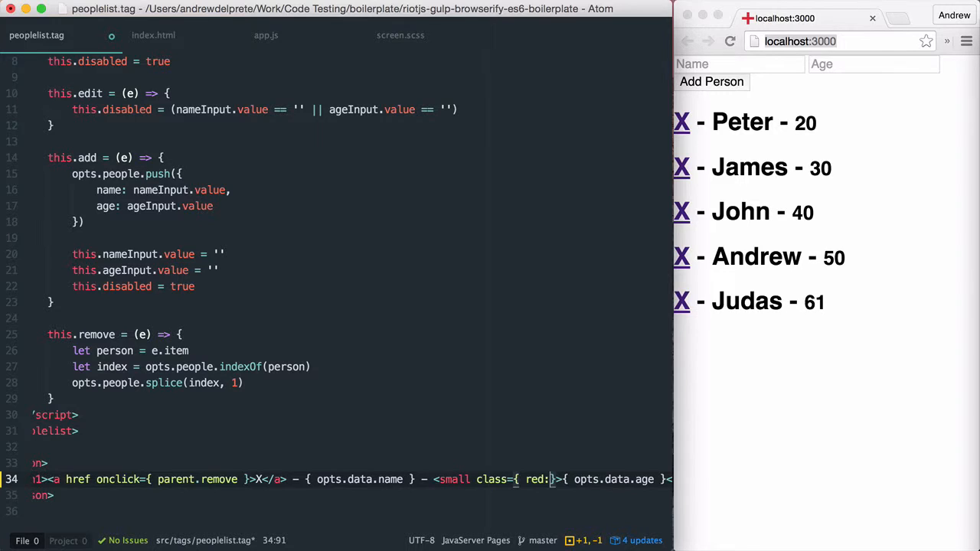
{"action": "type", "text": " oldFarts() "}
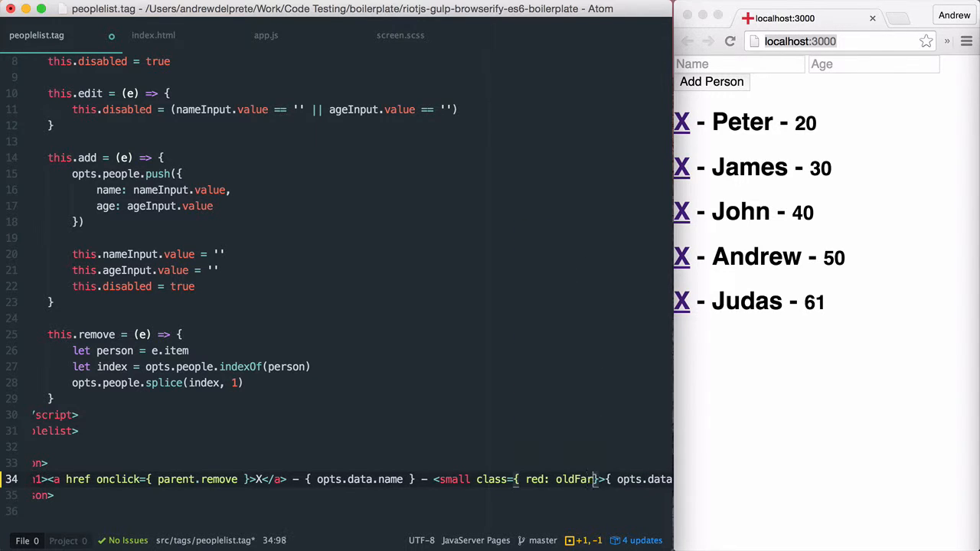
{"action": "type", "text": "opts.data.age) }>{ o"}
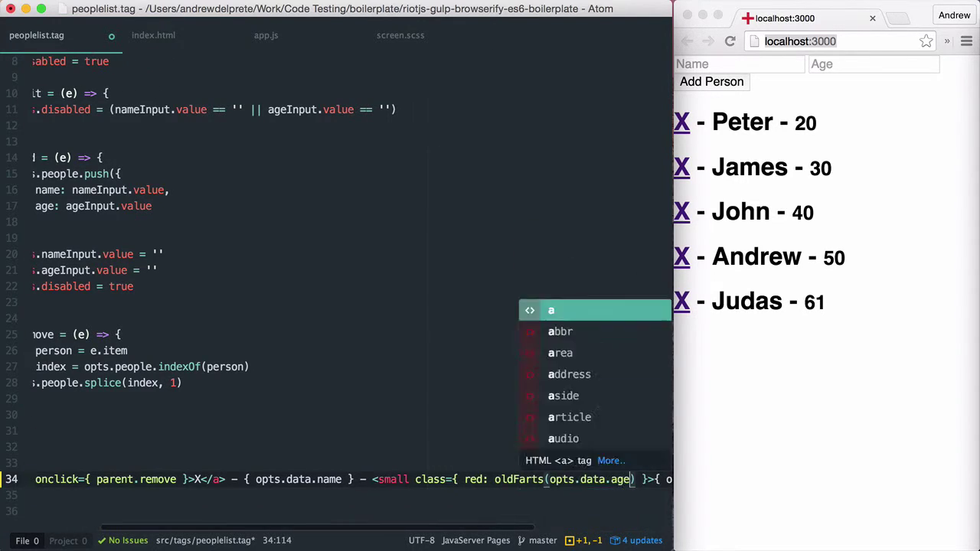
{"action": "key", "text": "super+s"}
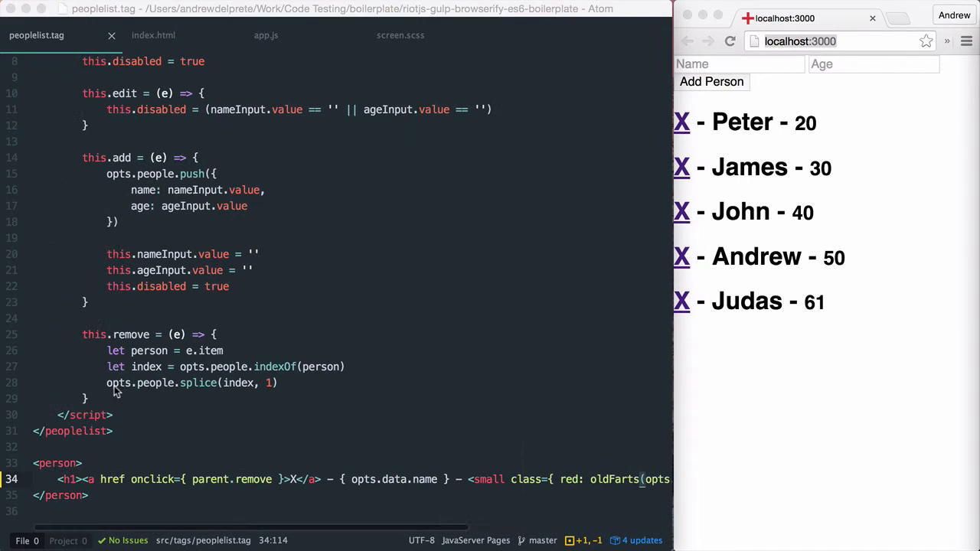
Step: Define this.oldFarts = (age) => { return age >= 60 } and save so Judas's 61 turns red
{"action": "key", "text": "Return"}
{"action": "key", "text": "Return"}
{"action": "type", "text": "this.oldFa"}
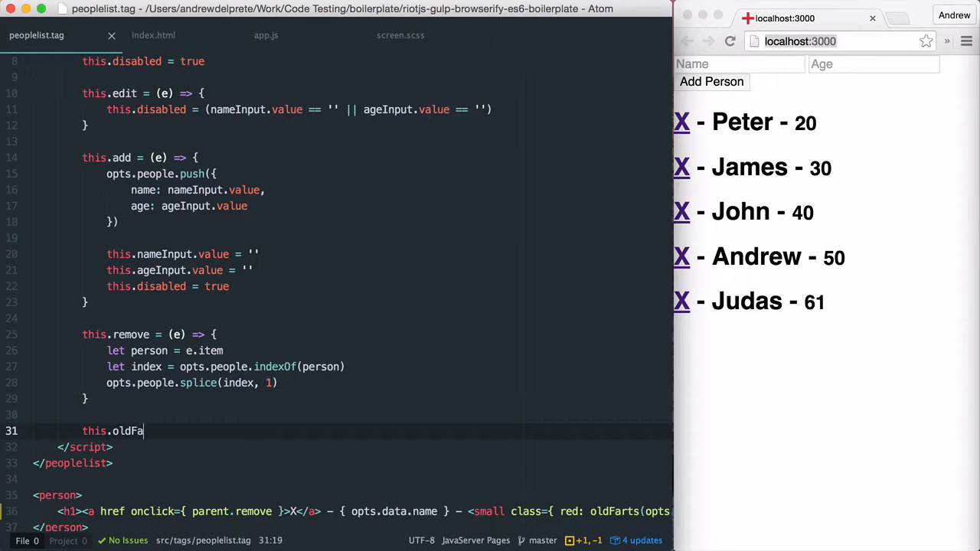
{"action": "type", "text": "rts = (age) => {"}
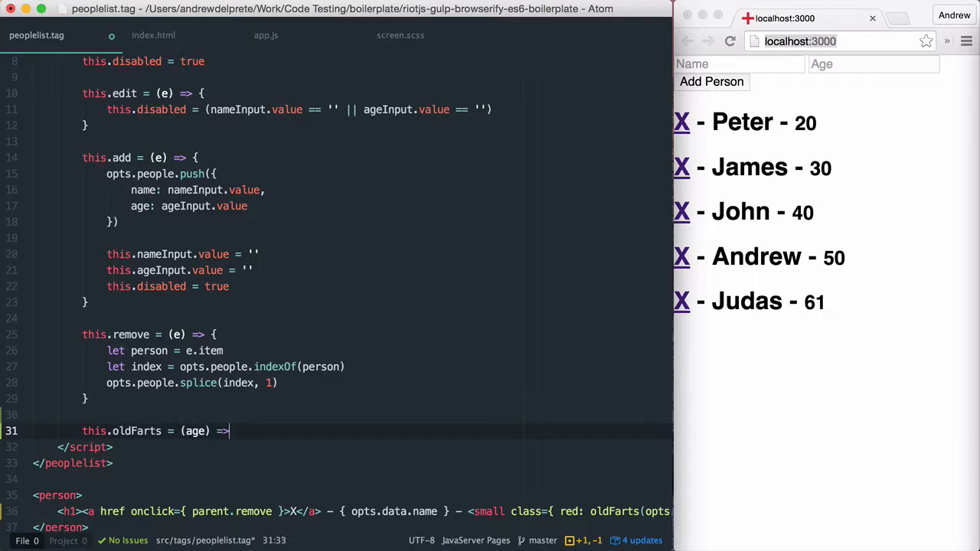
{"action": "key", "text": "Return"}
{"action": "type", "text": "return "}
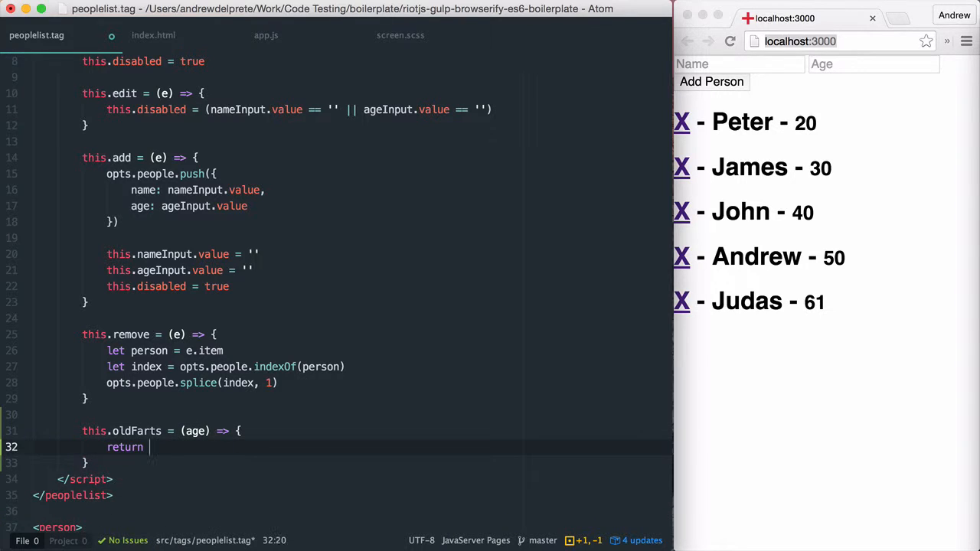
{"action": "type", "text": "age >= 60"}
{"action": "key", "text": "super+s"}
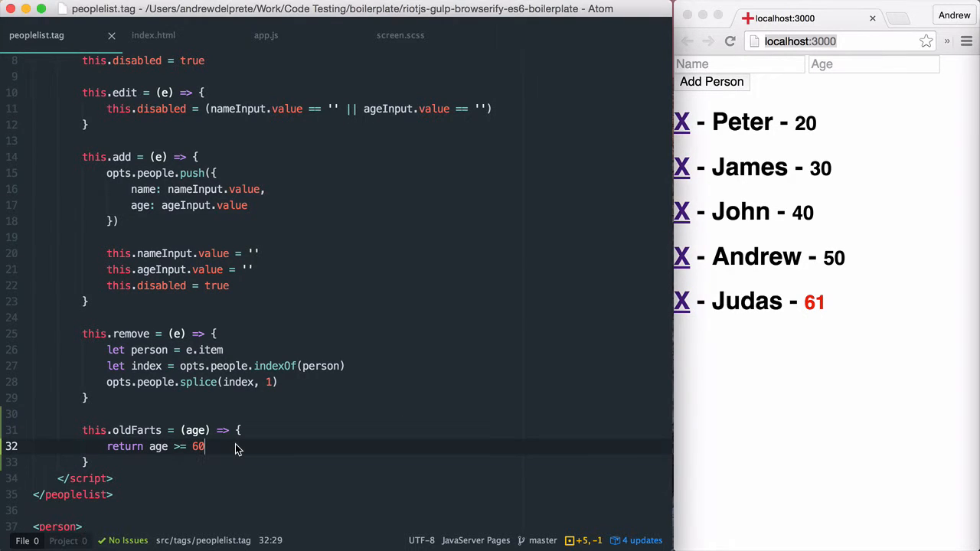
{"action": "scroll", "coordinate": [235, 444], "scroll_direction": "down", "scroll_amount": 2}
{"action": "scroll", "coordinate": [235, 444], "scroll_direction": "right", "scroll_amount": 5}
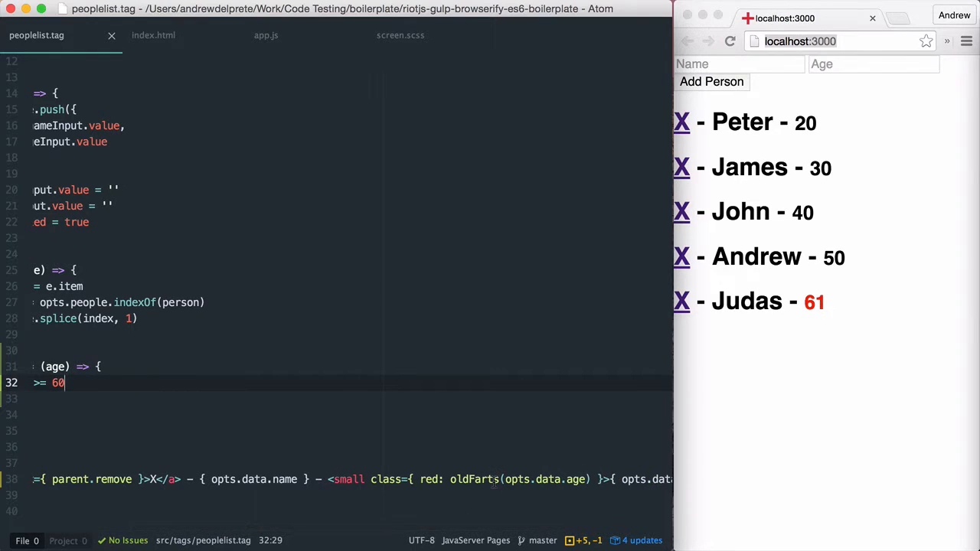
Step: Select the red: oldFarts(opts.data.age) class binding in the template to review it
{"action": "double_click", "coordinate": [431, 479]}
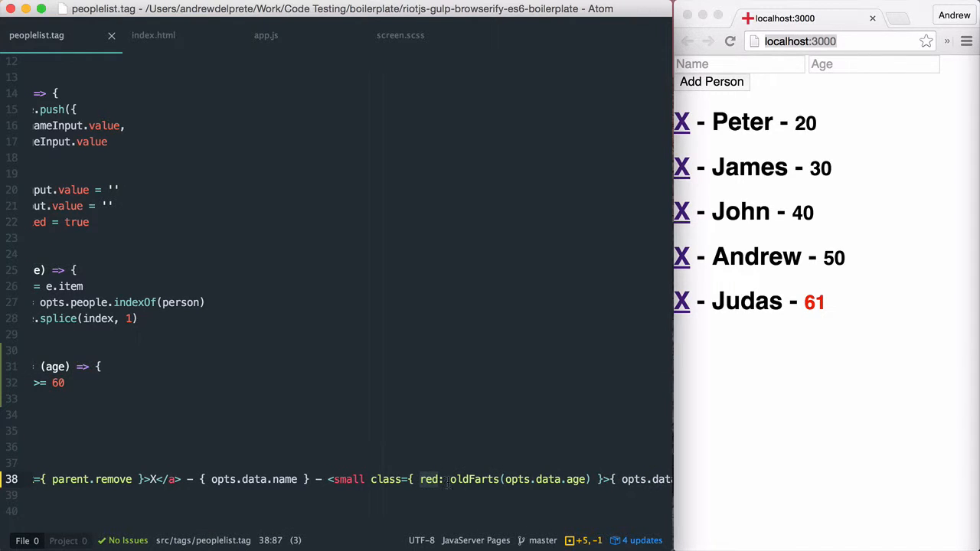
{"action": "left_click_drag", "start_coordinate": [451, 479], "coordinate": [595, 479]}
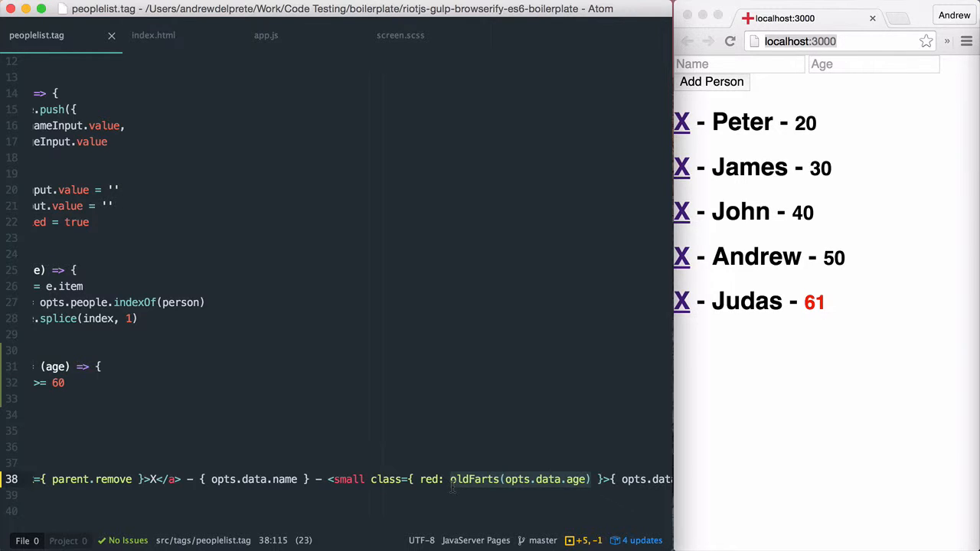
Step: Define this.whipperSnappers = (age) => { return age <= 20 } below oldFarts and save
{"action": "left_click", "coordinate": [173, 398]}
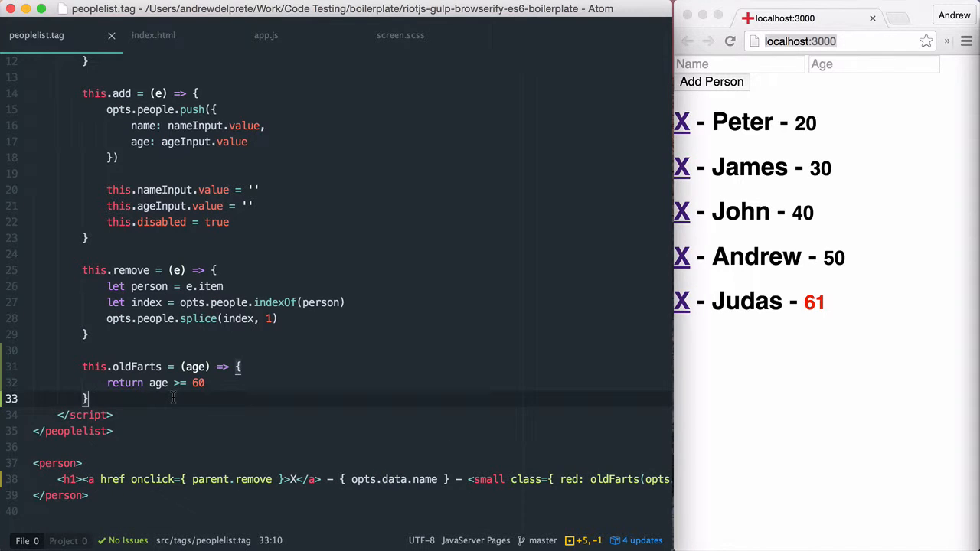
{"action": "key", "text": "Return"}
{"action": "key", "text": "Return"}
{"action": "type", "text": "this."}
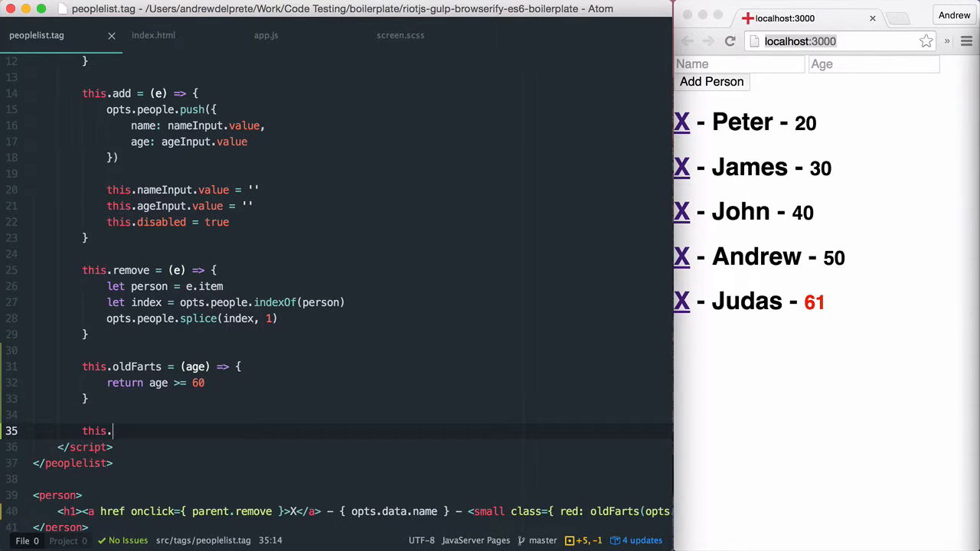
{"action": "type", "text": "whipper"}
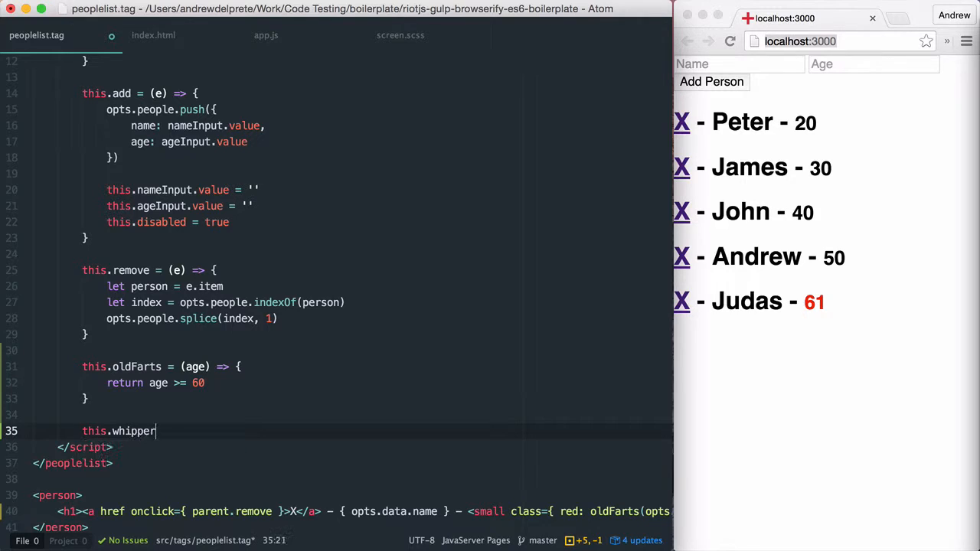
{"action": "type", "text": "Snappers = (age) => {"}
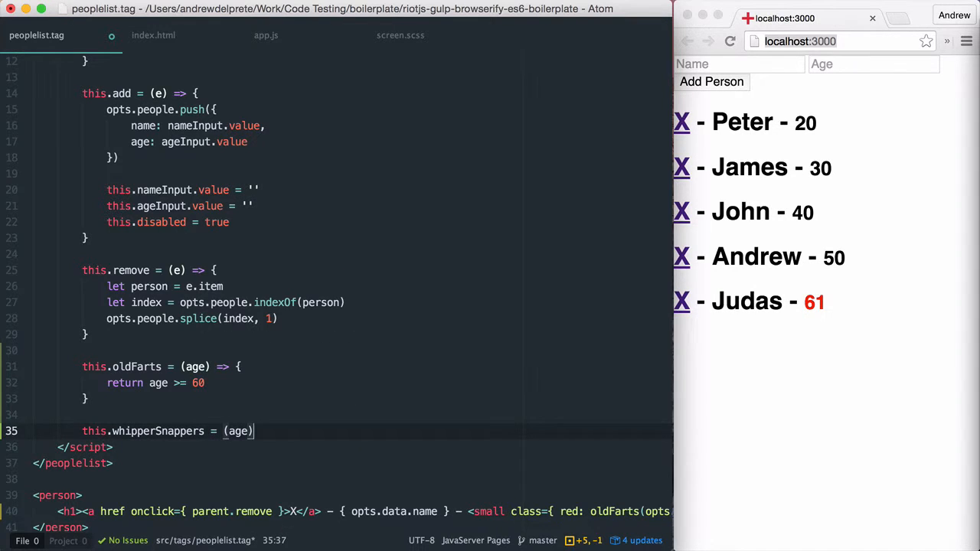
{"action": "key", "text": "Return"}
{"action": "type", "text": "return age"}
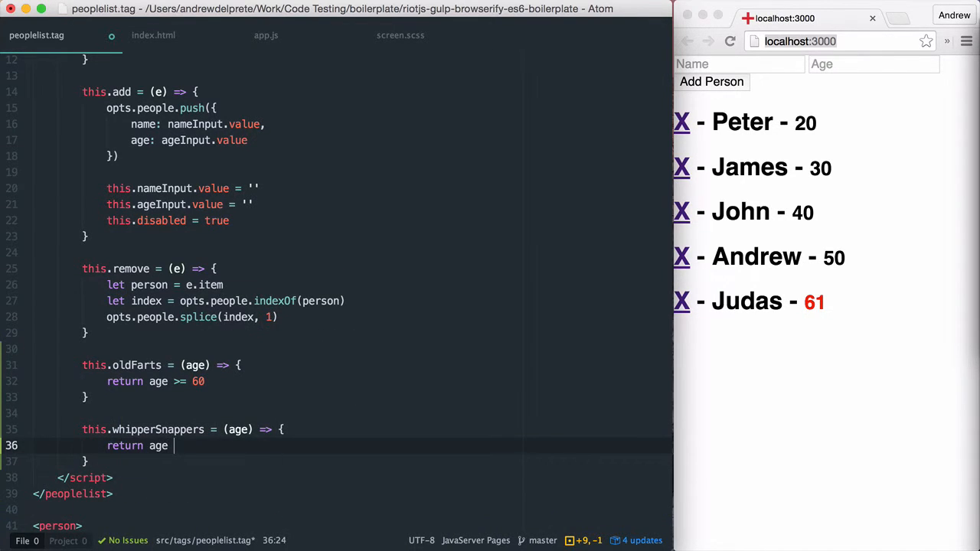
{"action": "type", "text": " <= 20"}
{"action": "key", "text": "super+s"}
{"action": "scroll", "coordinate": [508, 381], "scroll_direction": "down", "scroll_amount": 3}
{"action": "scroll", "coordinate": [507, 381], "scroll_direction": "right", "scroll_amount": 5}
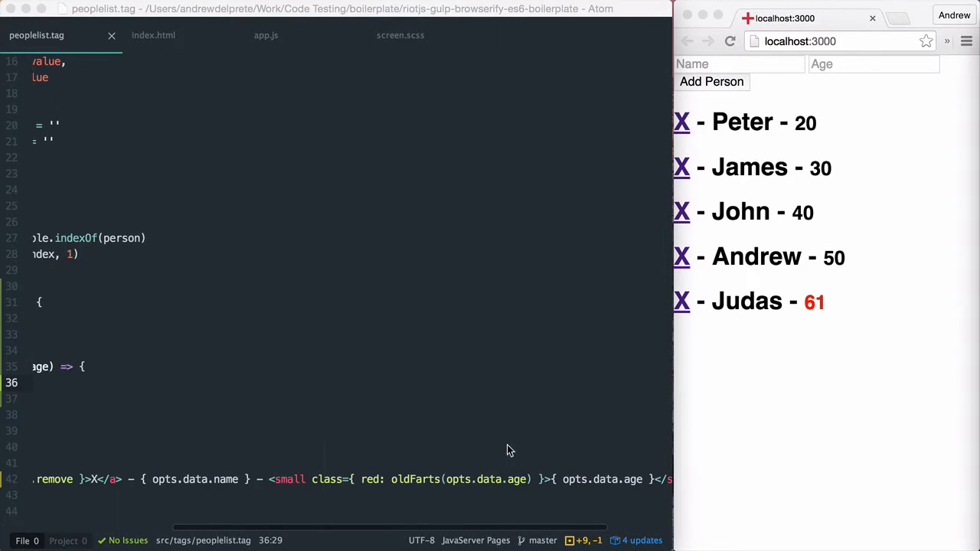
Step: Add blue: whipperSnappers(opts.data.age) to the <small> class binding and save so Peter's 20 turns blue
{"action": "left_click", "coordinate": [531, 479]}
{"action": "type", "text": ", blue: whi"}
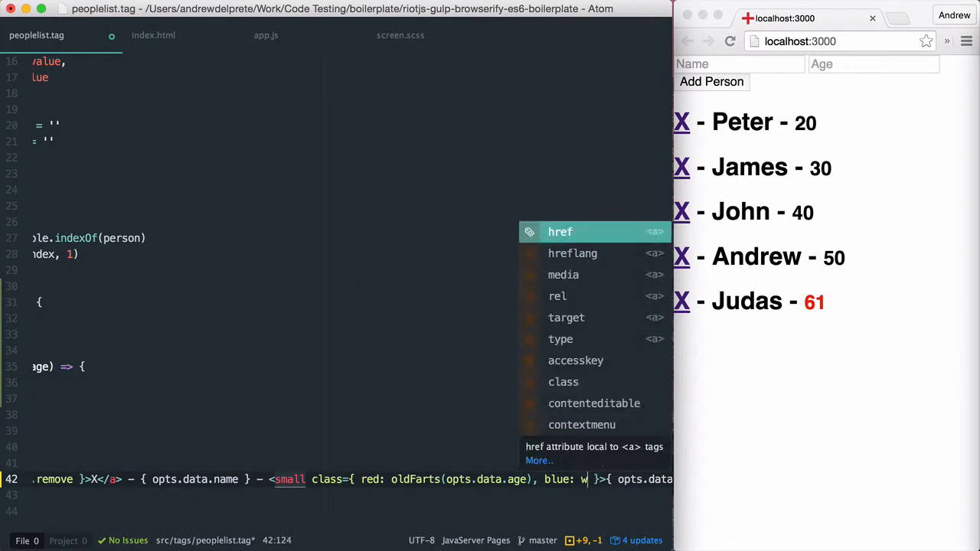
{"action": "type", "text": "pperSnappers"}
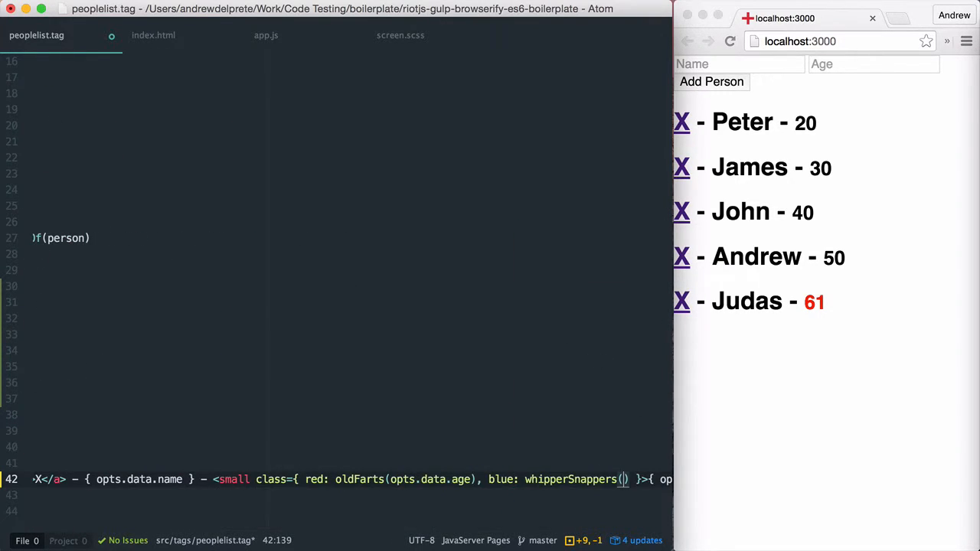
{"action": "type", "text": "(opts.data.age"}
{"action": "key", "text": "super+s"}
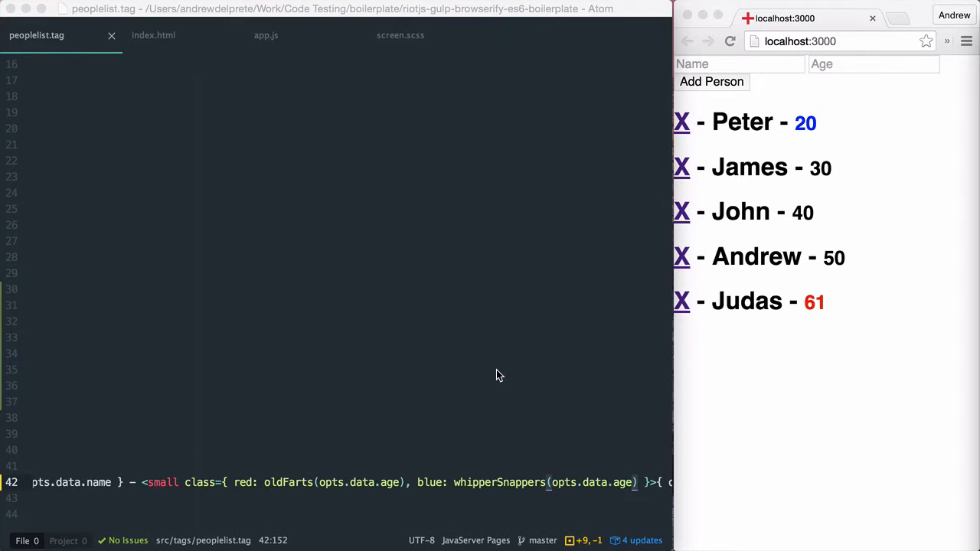
Step: Add Matthew, age 70, to the people list and see his age render red
{"action": "left_click", "coordinate": [734, 64]}
{"action": "type", "text": "Matthew"}
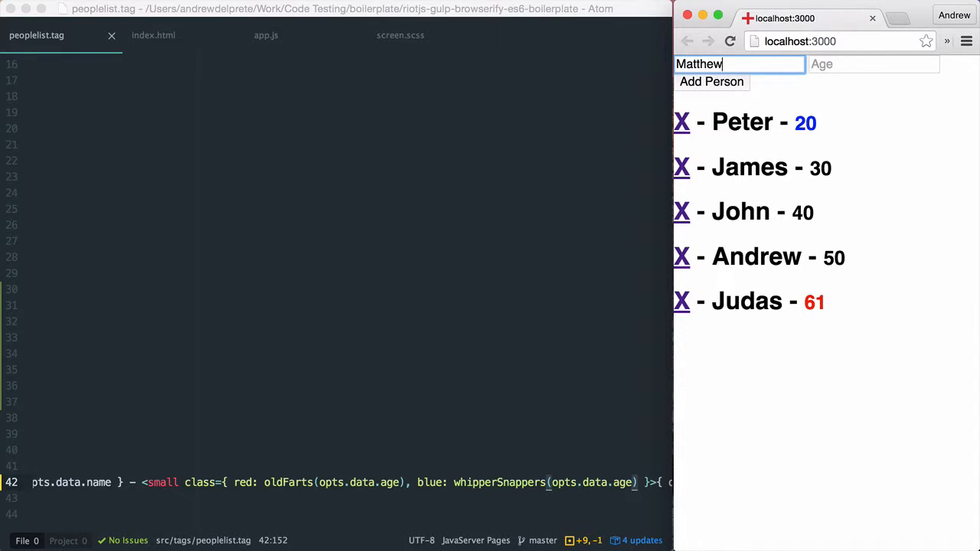
{"action": "key", "text": "Tab"}
{"action": "type", "text": "70"}
{"action": "left_click", "coordinate": [711, 81]}
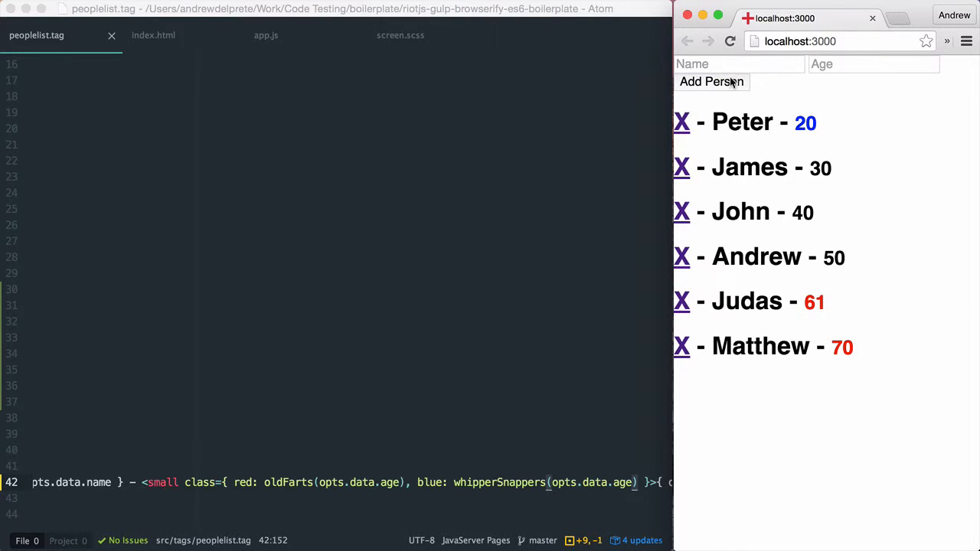
Step: Add David, age 19, see his age render blue, and return to the editor
{"action": "left_click", "coordinate": [742, 64]}
{"action": "type", "text": "David"}
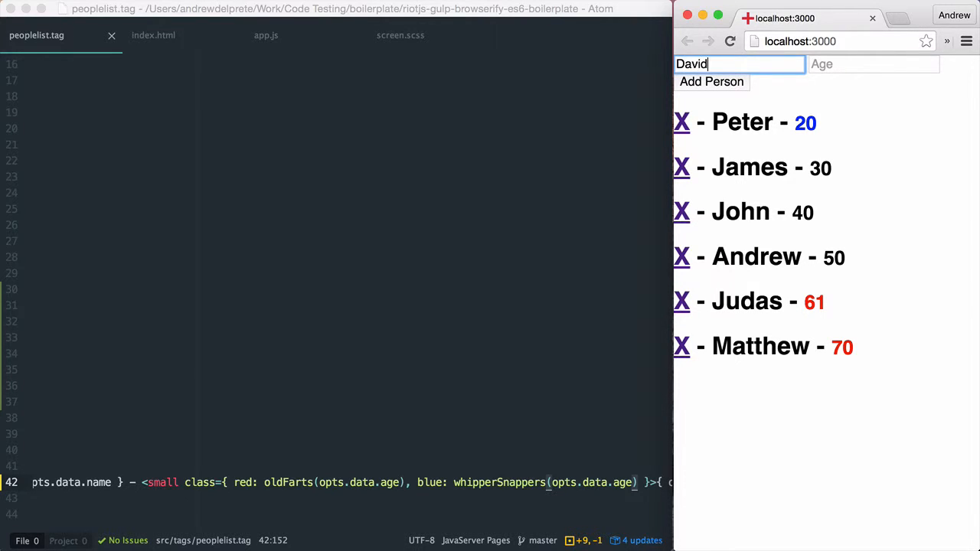
{"action": "key", "text": "Tab"}
{"action": "type", "text": "19"}
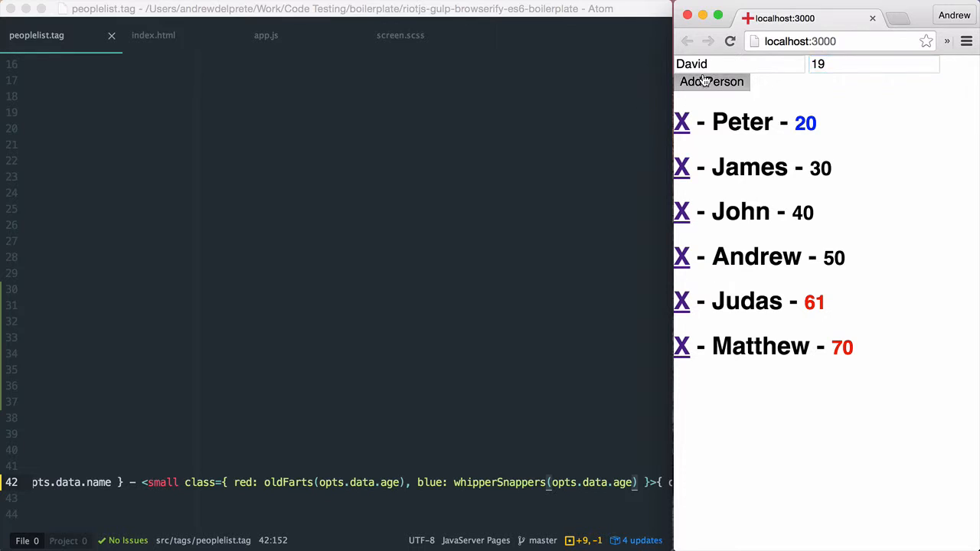
{"action": "left_click", "coordinate": [711, 82]}
{"action": "left_click", "coordinate": [512, 371]}
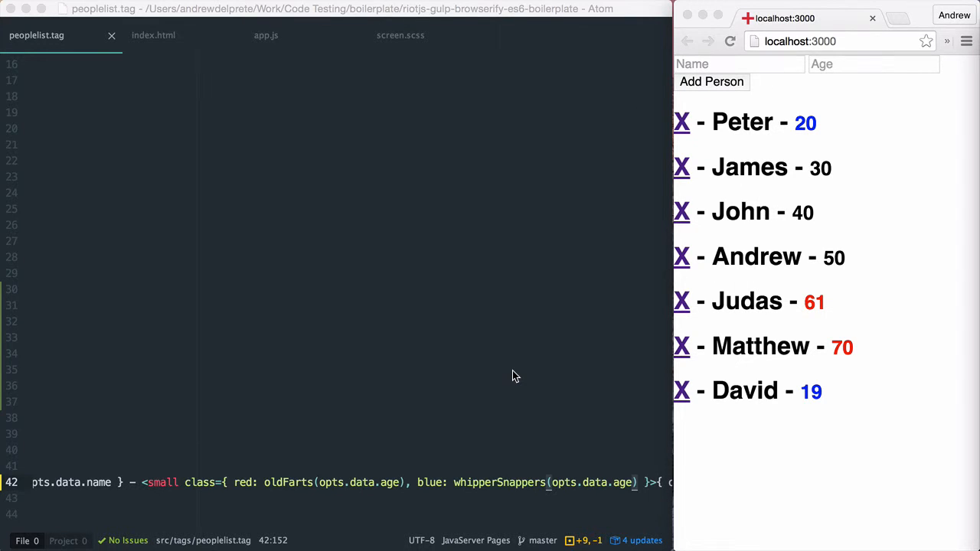